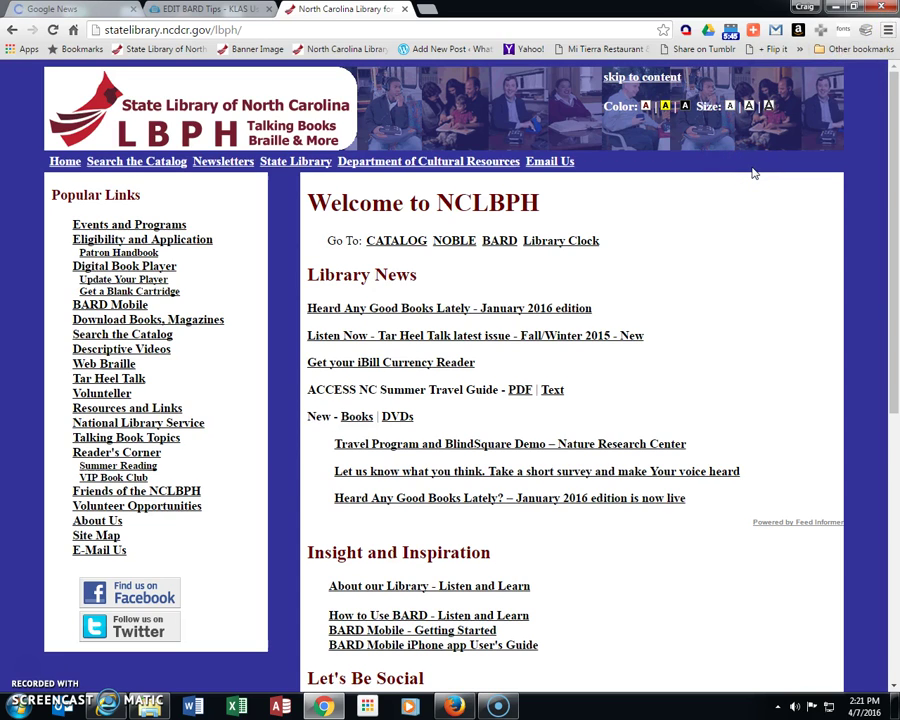
# Open Chrome Settings from the main menu (Alt+F) in a new tab
pyautogui.hotkey('alt', 'f')
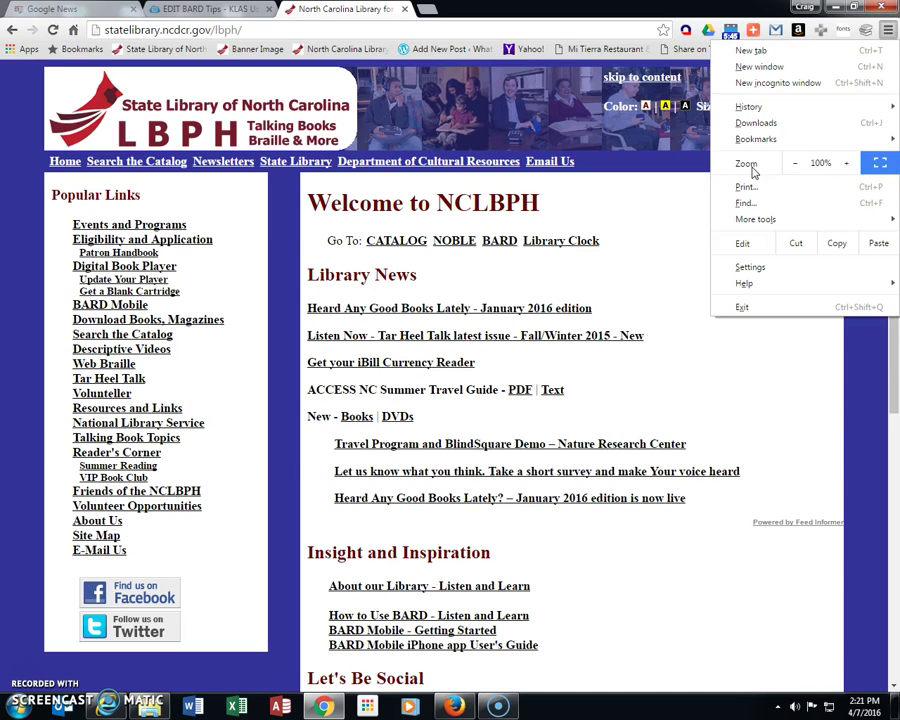
pyautogui.press('Down')
pyautogui.press('Down')
pyautogui.press('Down')
pyautogui.press('Right')
pyautogui.press('Right')
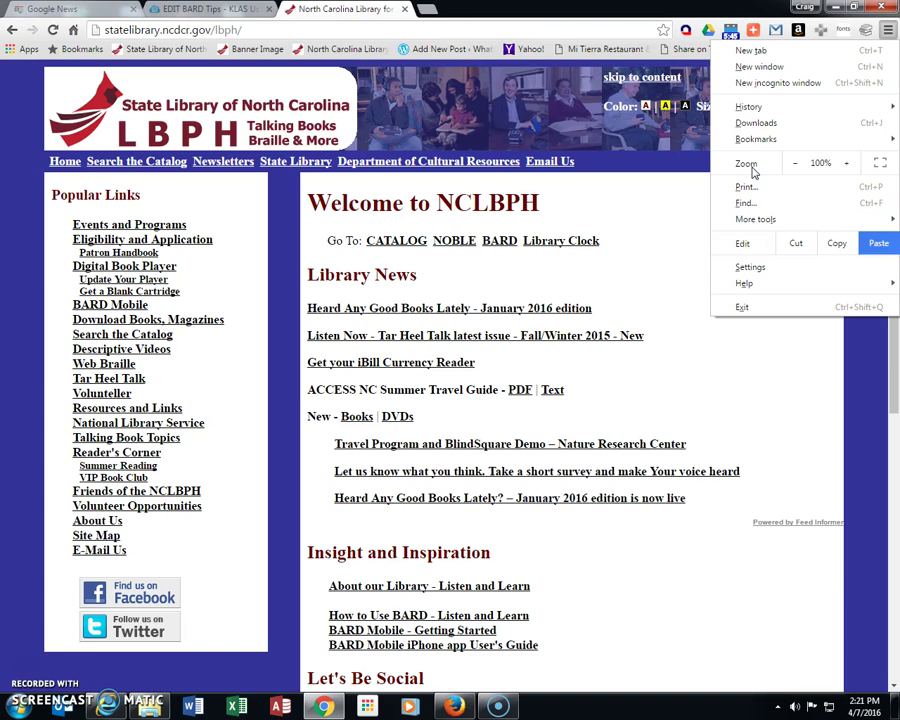
pyautogui.press('Down')
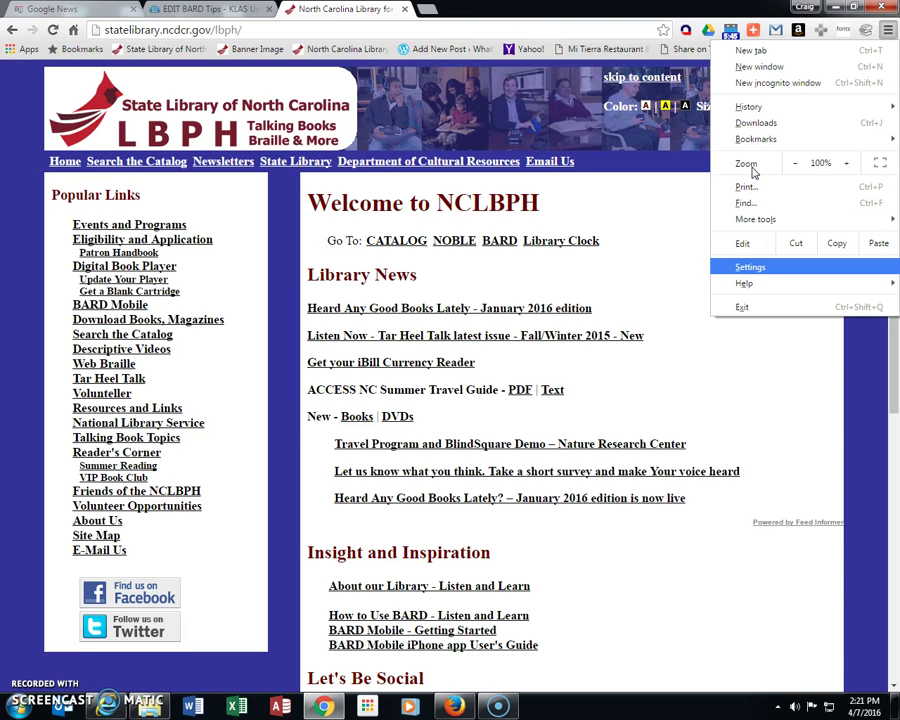
pyautogui.press('Return')
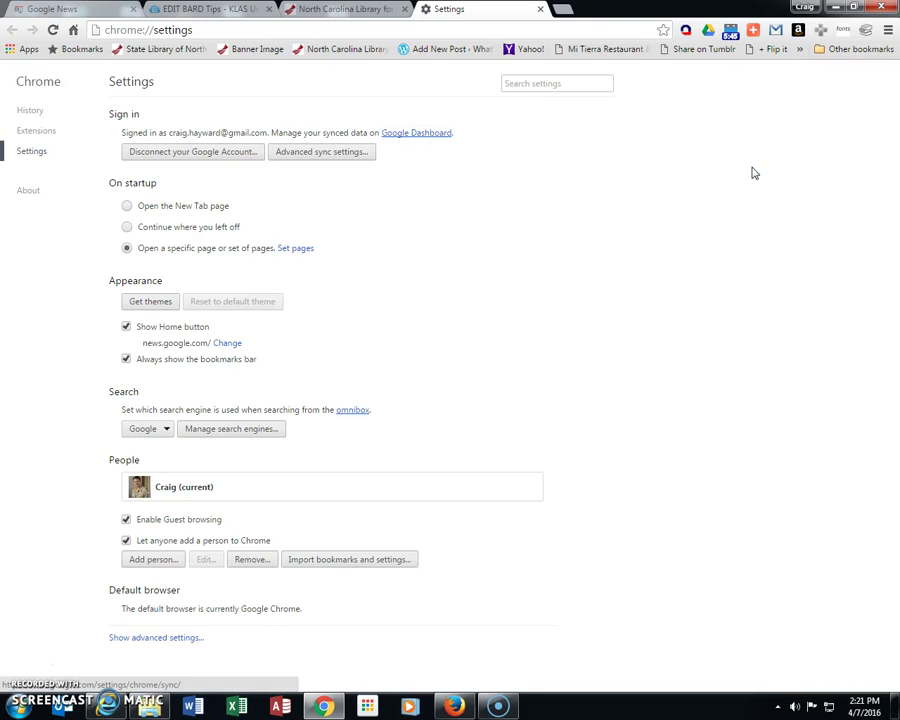
# Expand 'Show advanced settings...' on the Settings page
pyautogui.press('Tab')
pyautogui.press('Tab')
pyautogui.press('Tab')
pyautogui.press('Tab')
pyautogui.press('Tab')
pyautogui.press('Tab')
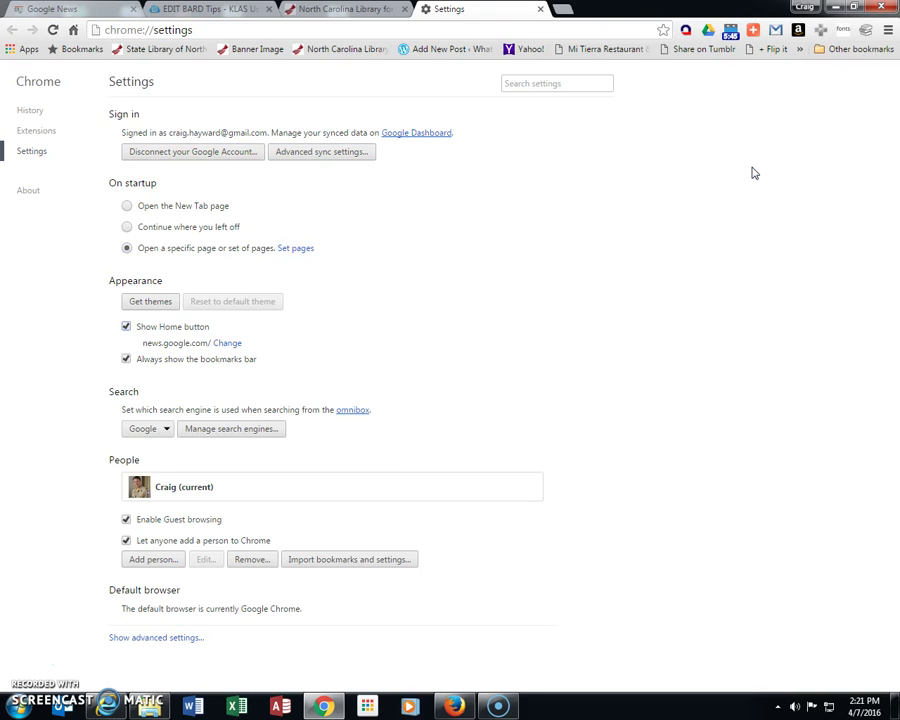
pyautogui.press('Tab')
pyautogui.press('Tab')
pyautogui.press('Tab')
pyautogui.press('Tab')
pyautogui.press('Tab')
pyautogui.press('Tab')
pyautogui.press('Tab')
pyautogui.press('Tab')
pyautogui.press('Tab')
pyautogui.press('Tab')
pyautogui.press('Tab')
pyautogui.press('Tab')
pyautogui.press('Tab')
pyautogui.press('Return')
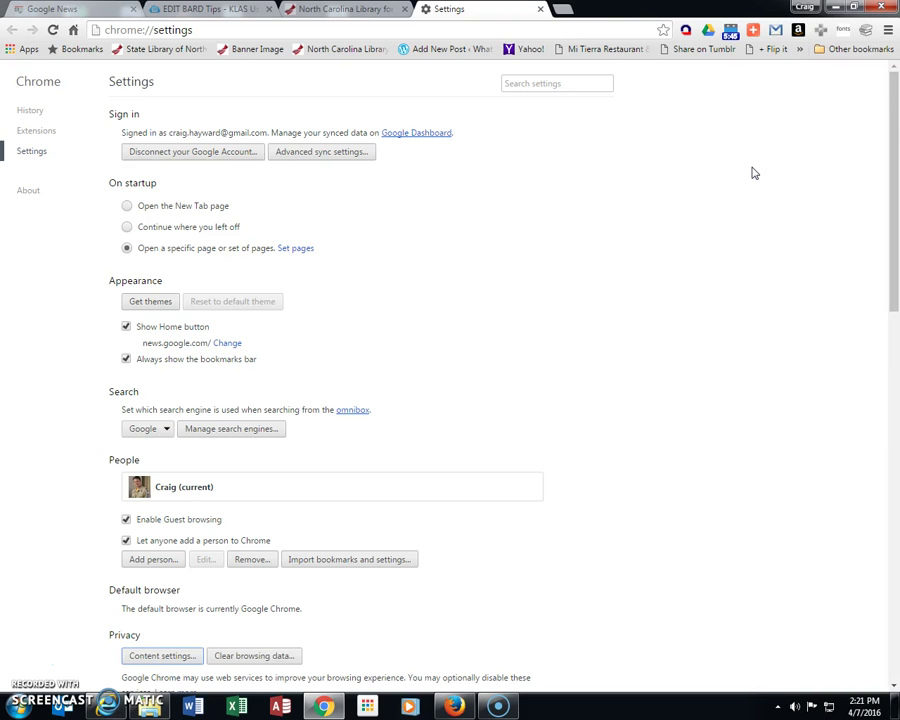
pyautogui.scroll(-3, 754, 173)
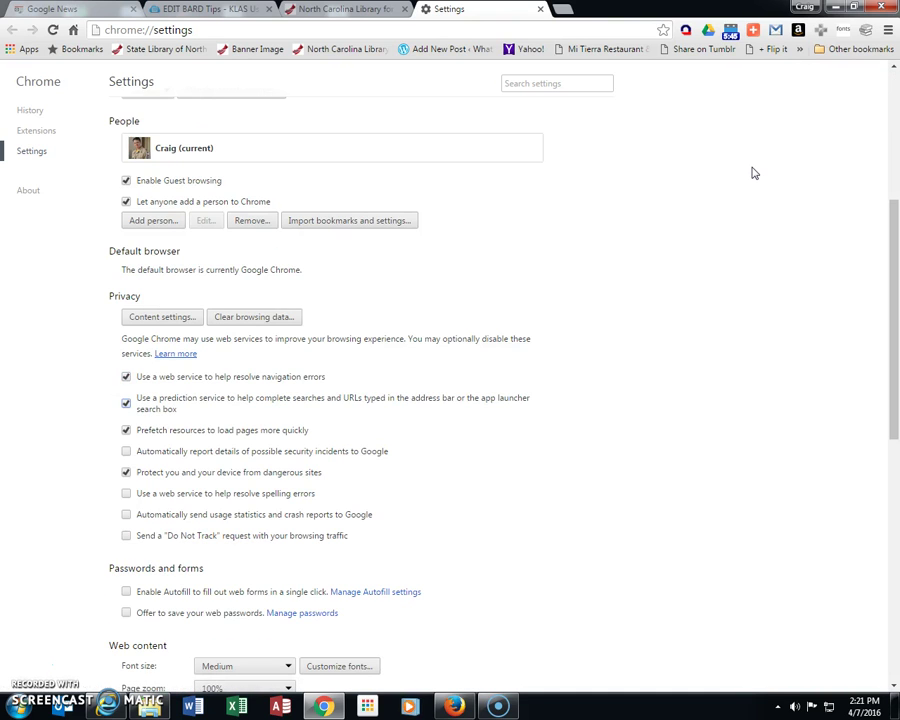
# Move through the Privacy checkboxes down to the password saving option
pyautogui.press('Tab')
pyautogui.press('Tab')
pyautogui.press('Tab')
pyautogui.press('Tab')
pyautogui.press('Tab')
pyautogui.press('Tab')
pyautogui.press('Tab')
pyautogui.press('Tab')
pyautogui.press('Tab')
# Move past Network and Languages to the download location's Change... button
pyautogui.press('Tab')
pyautogui.press('Tab')
pyautogui.press('Tab')
pyautogui.press('Tab')
pyautogui.press('Tab')
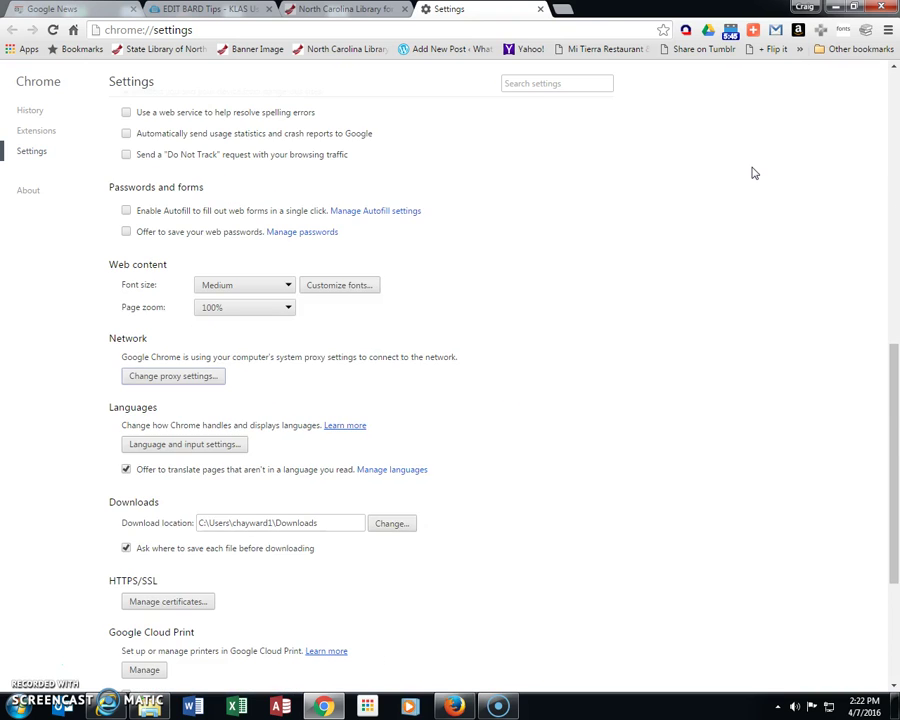
pyautogui.press('Tab')
pyautogui.press('Tab')
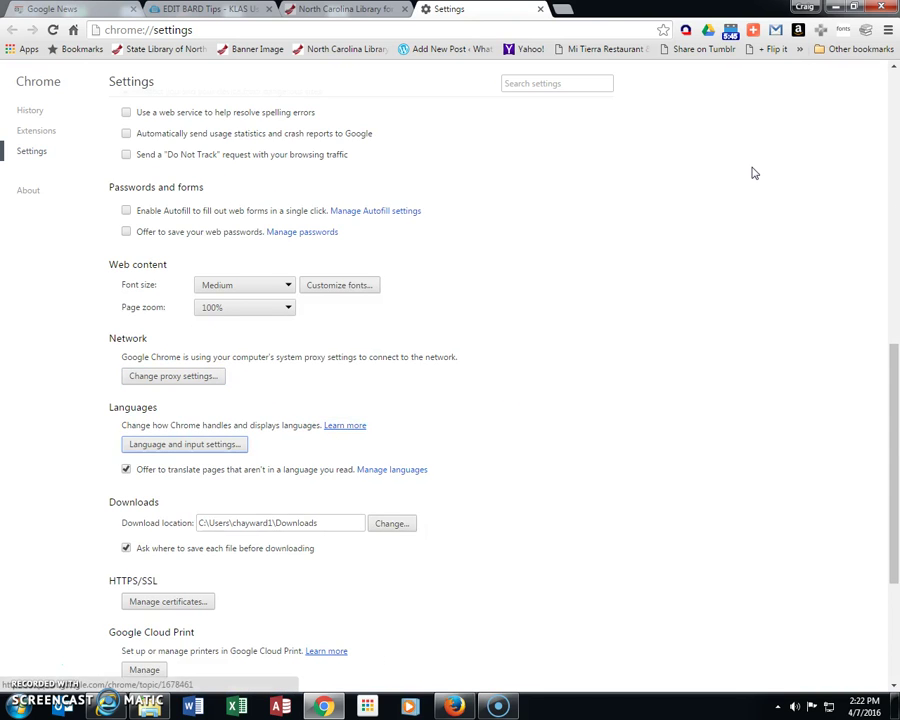
pyautogui.press('Tab')
pyautogui.press('Tab')
pyautogui.press('Tab')
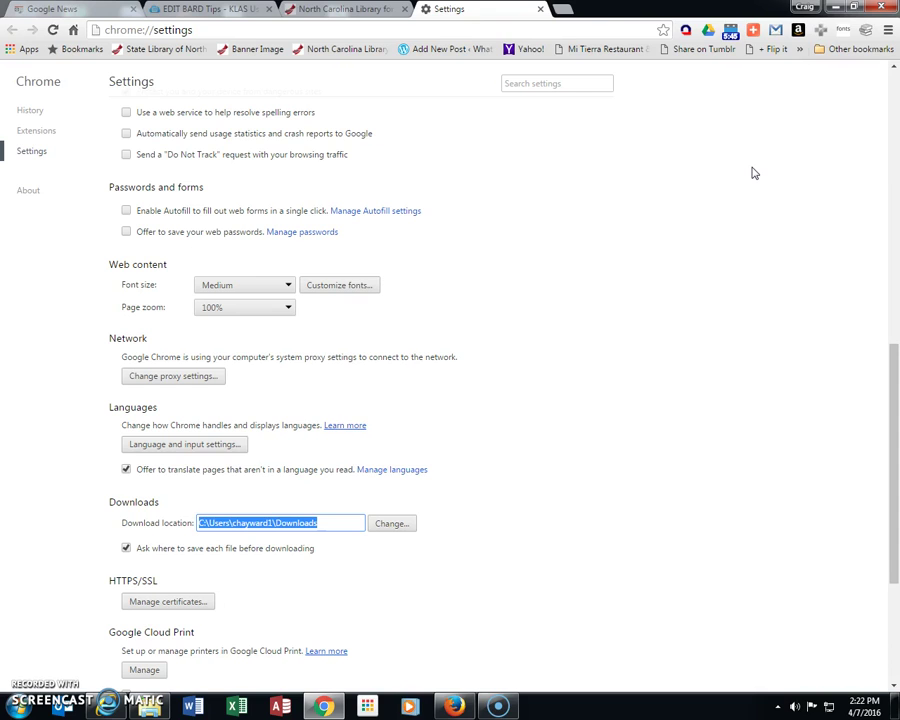
pyautogui.press('Tab')
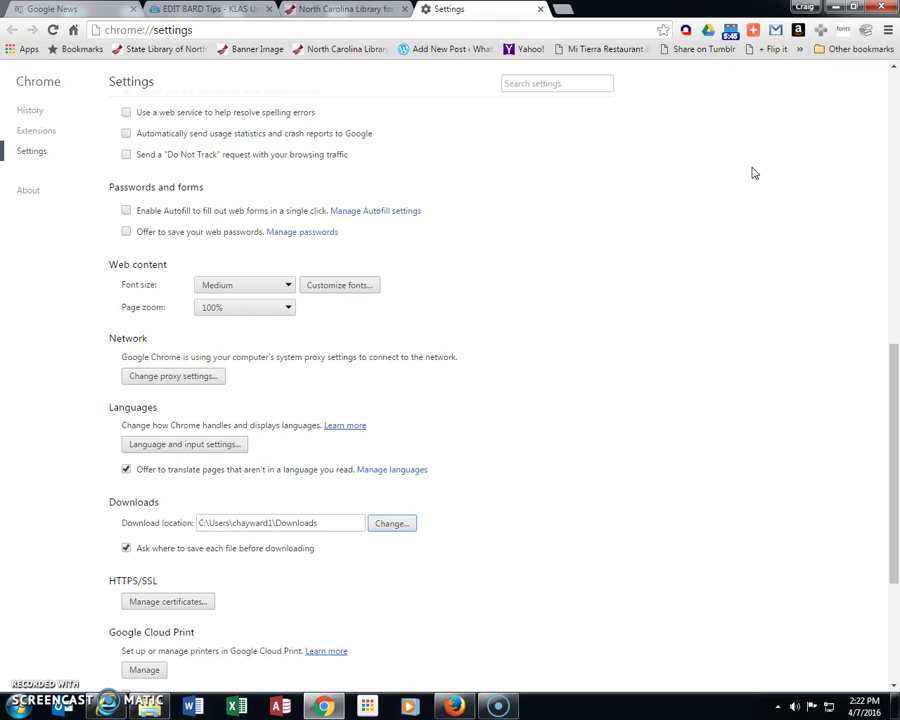
# Browse the folder chooser past Desktop and Contacts, then close it leaving Downloads selected
pyautogui.press('Return')
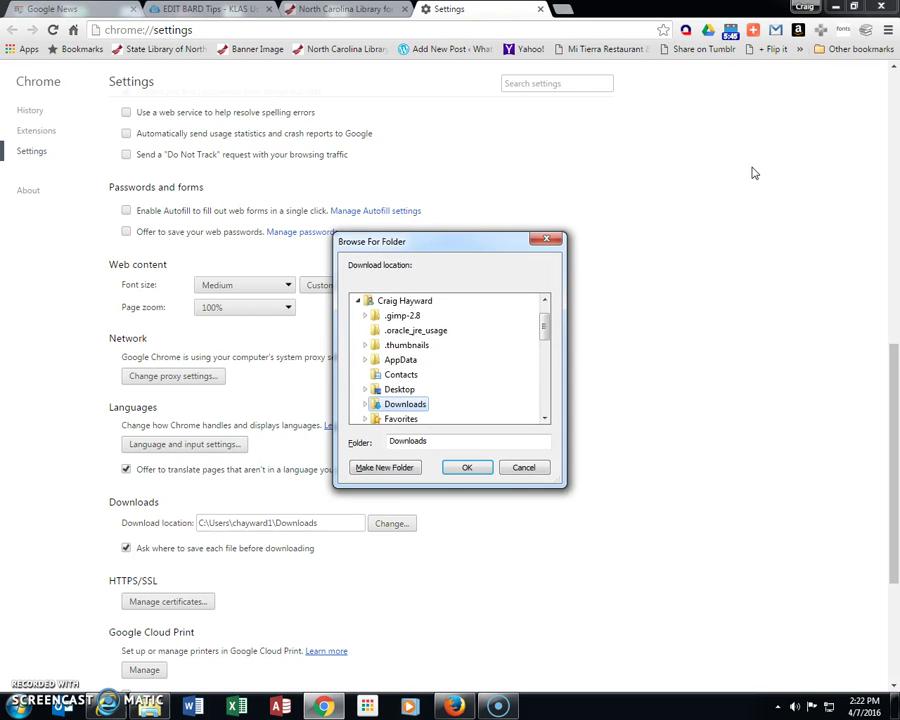
pyautogui.press('Down')
pyautogui.press('Down')
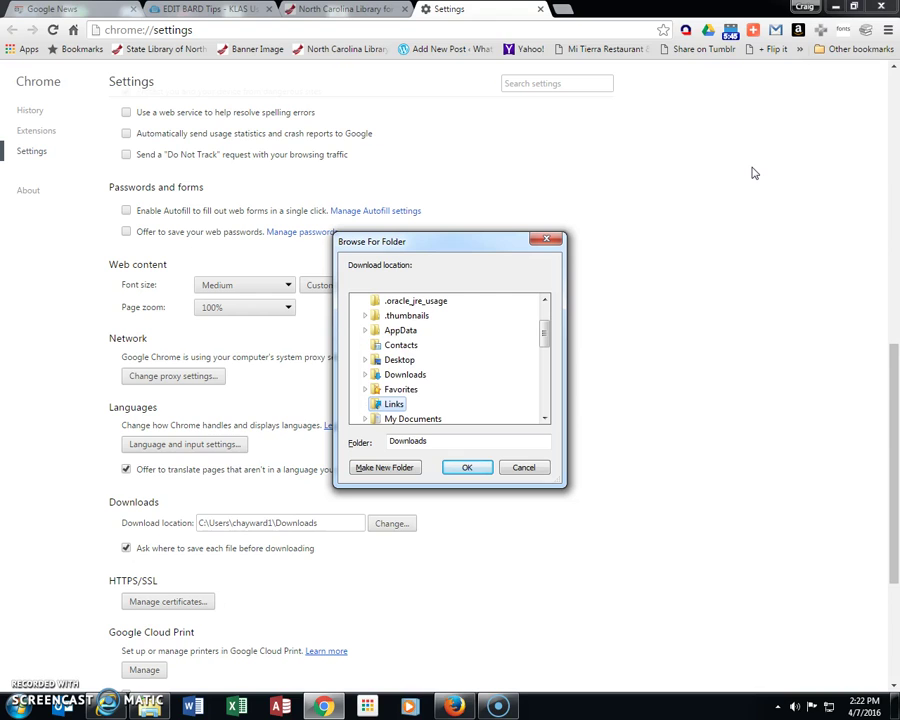
pyautogui.press('Up')
pyautogui.press('Up')
pyautogui.press('Up')
pyautogui.press('Up')
pyautogui.press('Down')
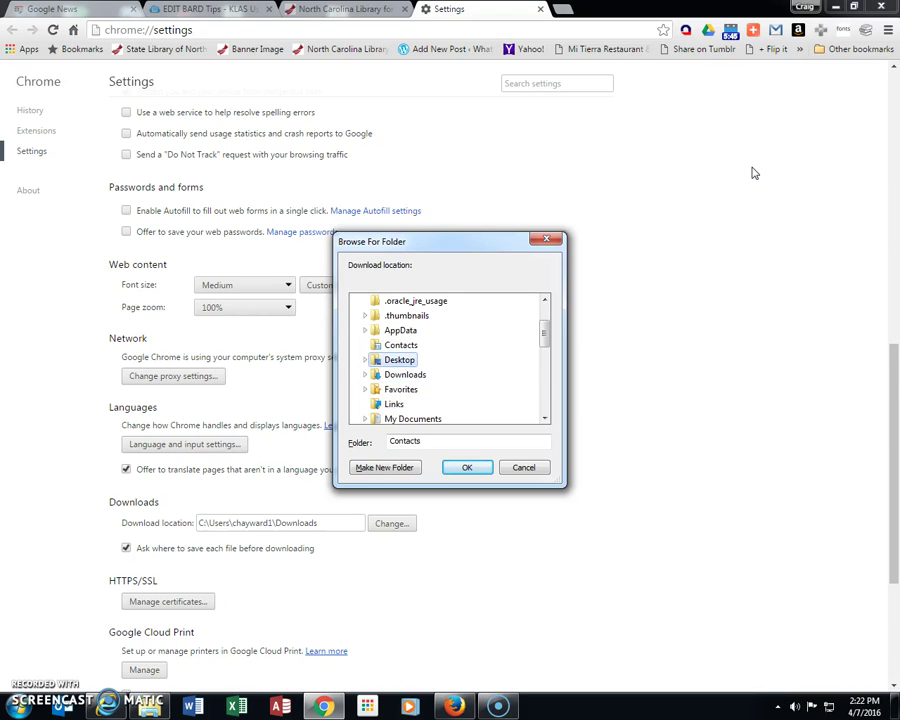
pyautogui.press('Down')
pyautogui.press('Up')
pyautogui.press('Up')
pyautogui.press('Up')
pyautogui.press('Down')
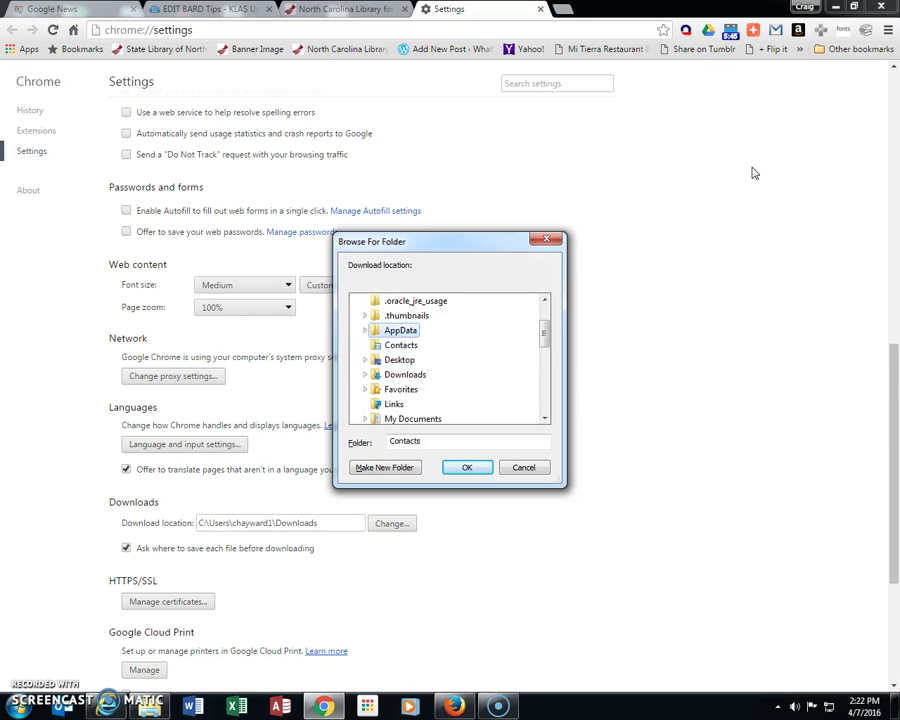
pyautogui.press('Down')
pyautogui.press('Down')
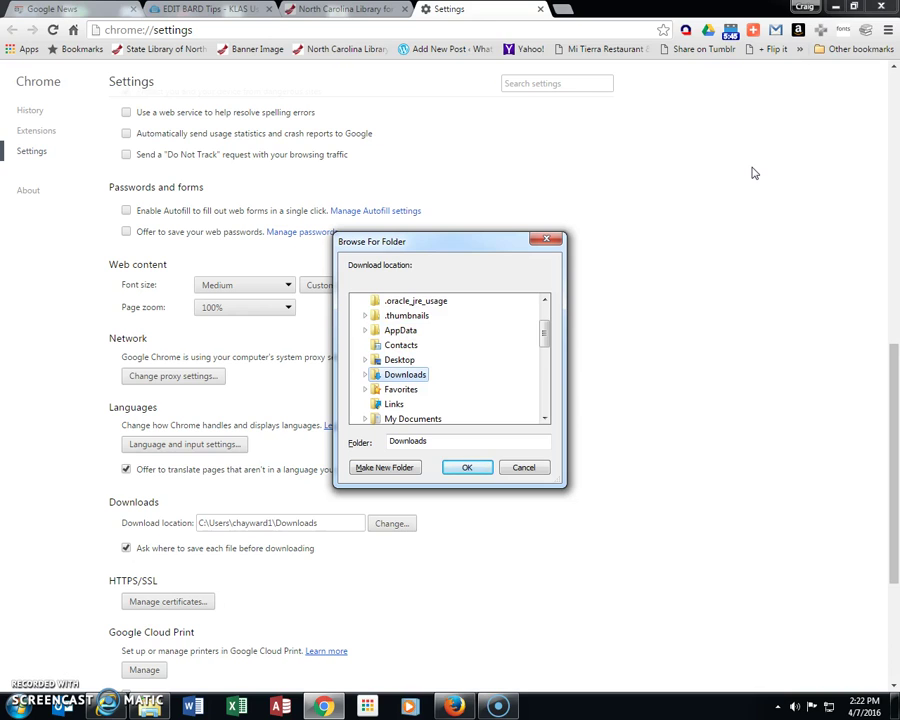
pyautogui.press('Return')
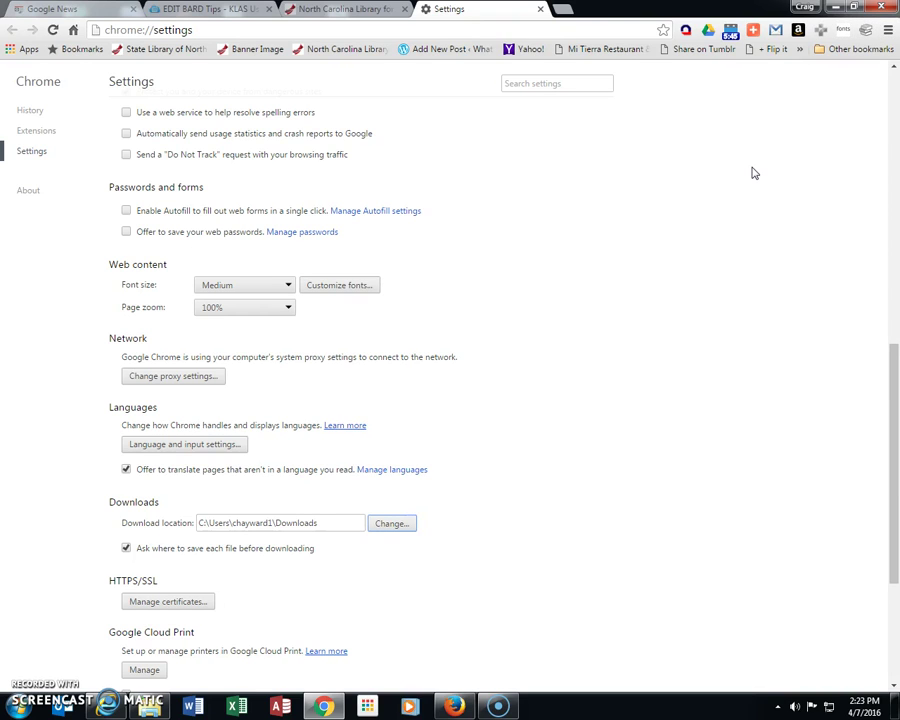
# Open Chrome's three-bar menu at the top right
pyautogui.click(887, 30)
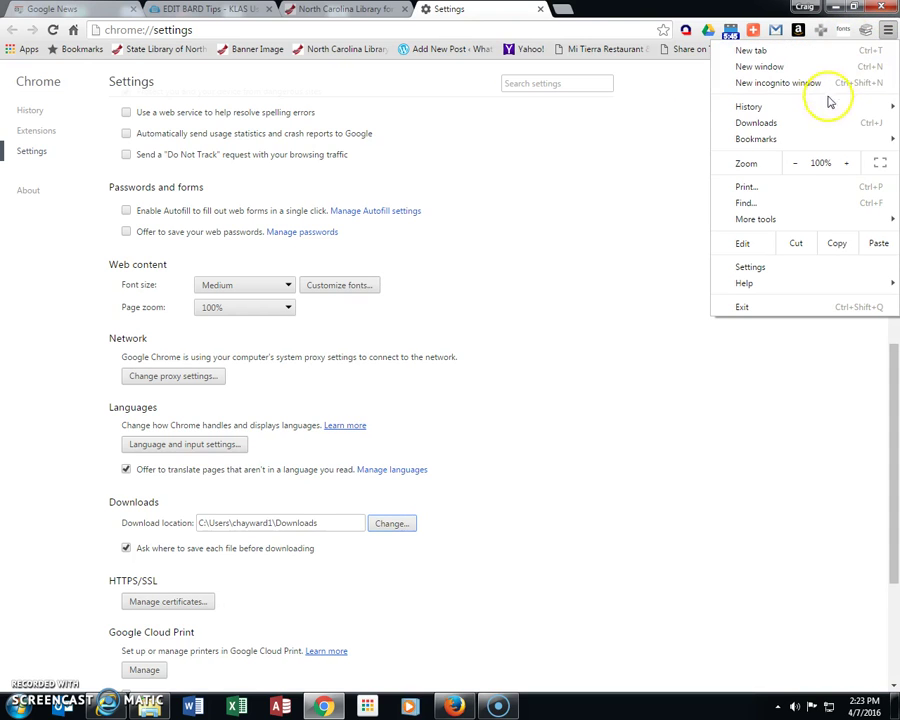
# Dismiss the Chrome menu to reach chrome://downloads listing ChromeSetup.exe and Troop_486_Roster.pdf
pyautogui.press('Escape')
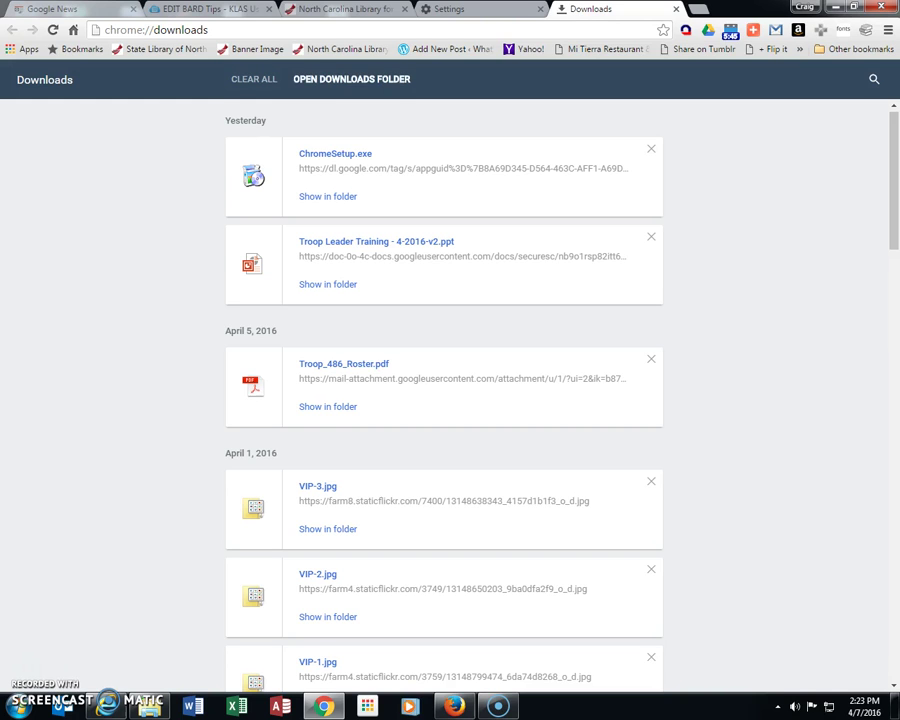
pyautogui.press('Tab')
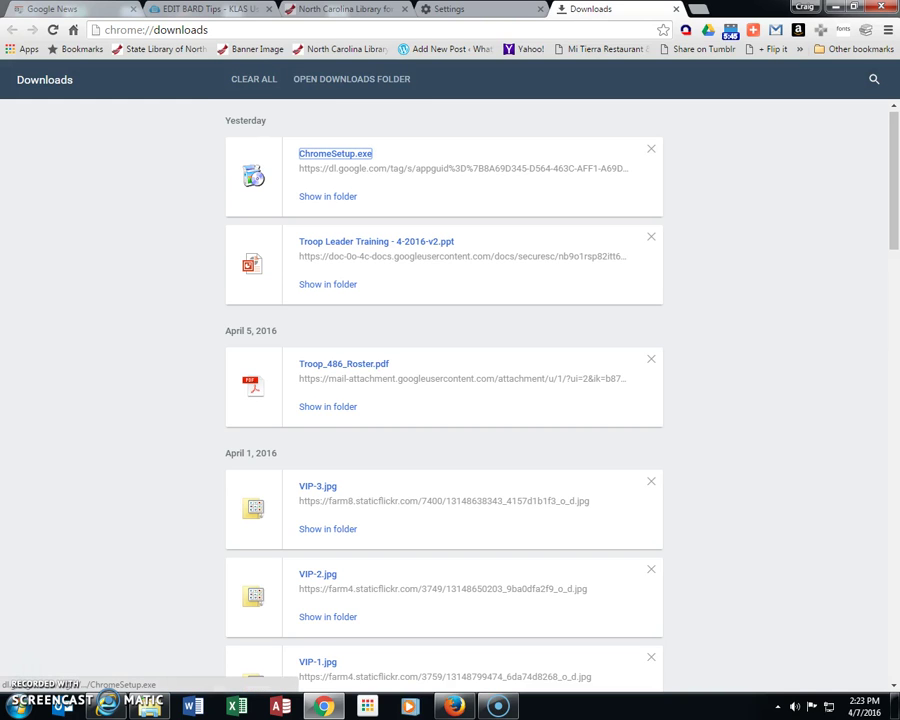
pyautogui.press('Tab')
pyautogui.press('Tab')
pyautogui.press('Tab')
pyautogui.press('Tab')
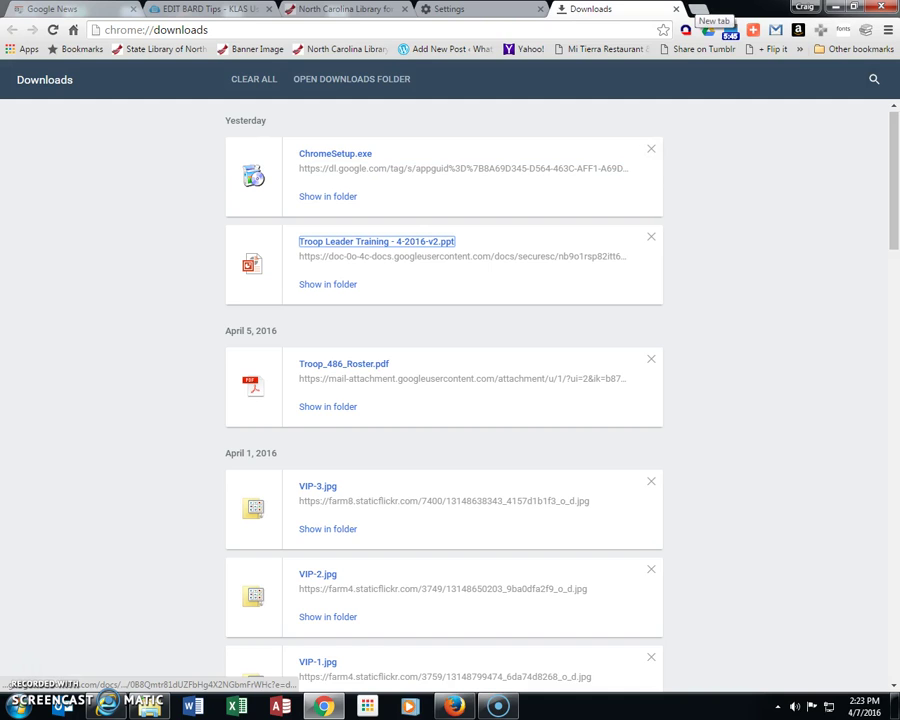